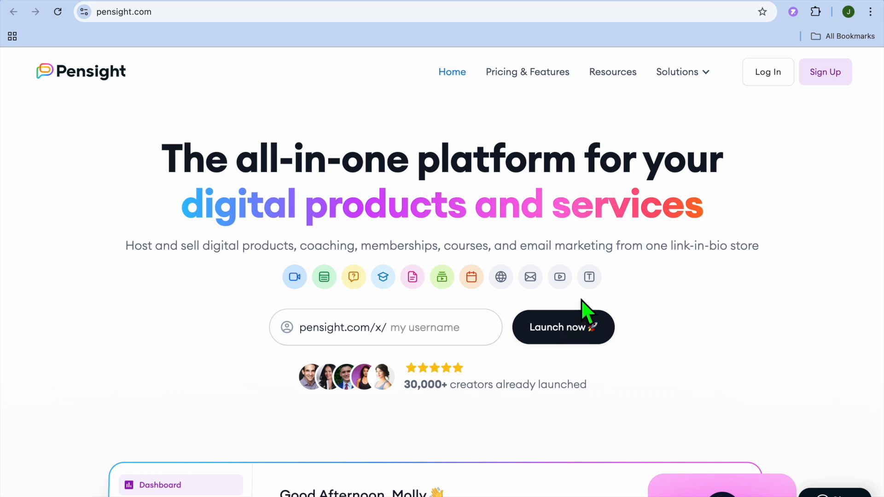
# Step: Start creating a new Membership product from the Products section
pyautogui.click(706, 5)
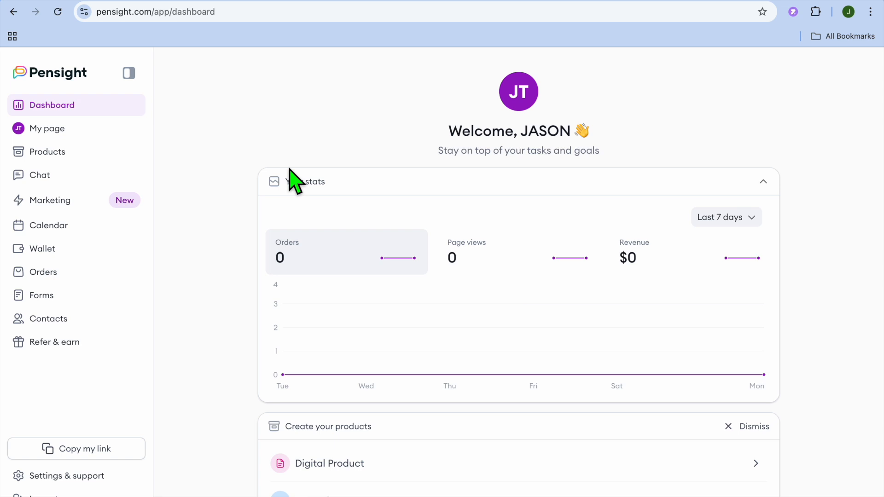
pyautogui.click(65, 154)
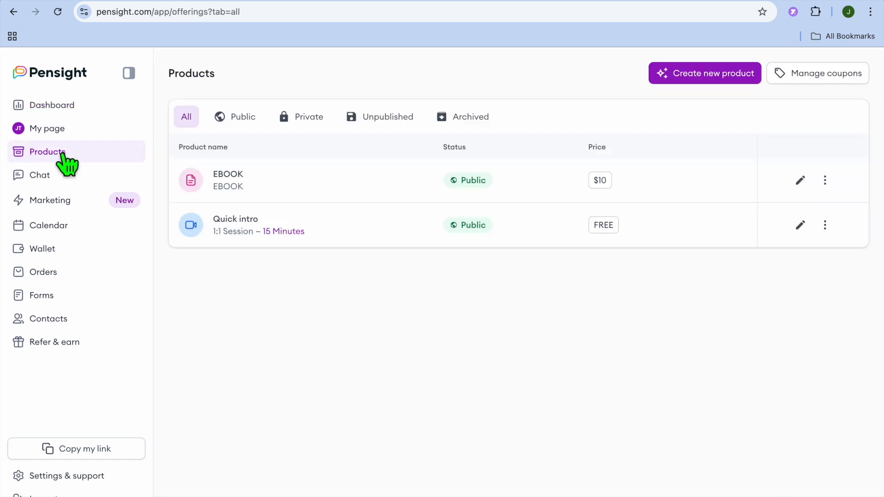
pyautogui.click(714, 86)
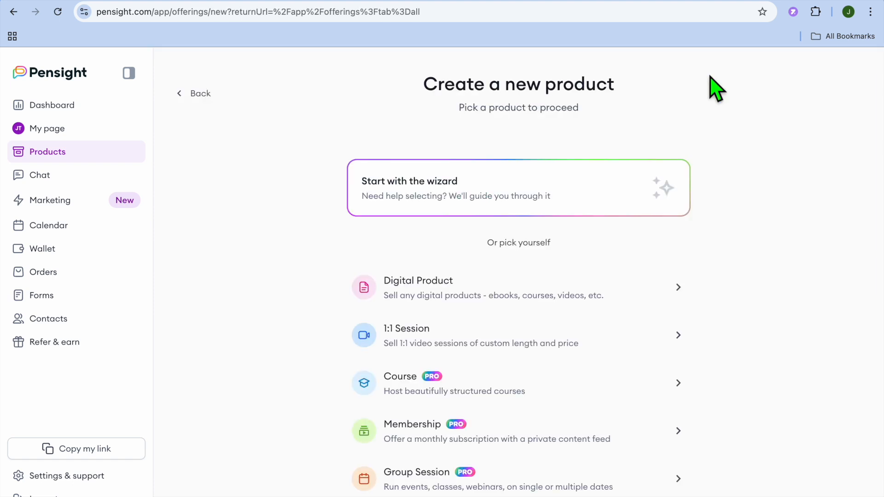
pyautogui.scroll(-3, 715, 86)
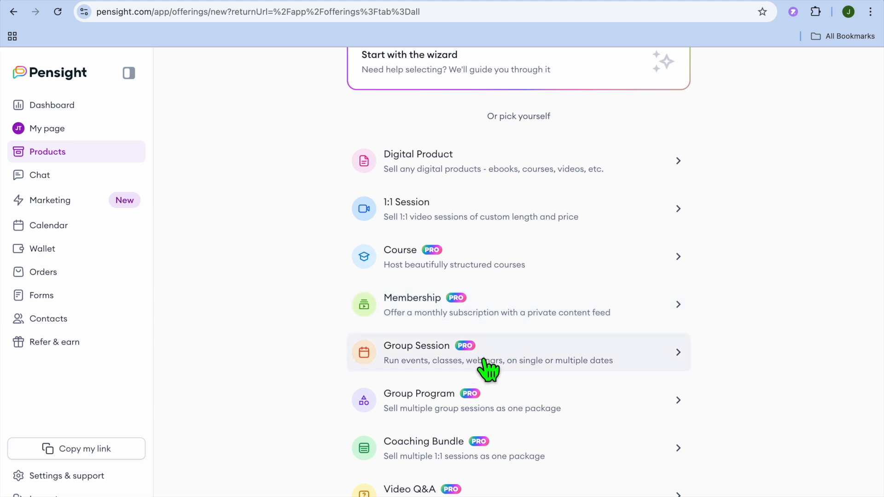
pyautogui.click(455, 304)
# Step: Title the membership "test"
pyautogui.click(310, 224)
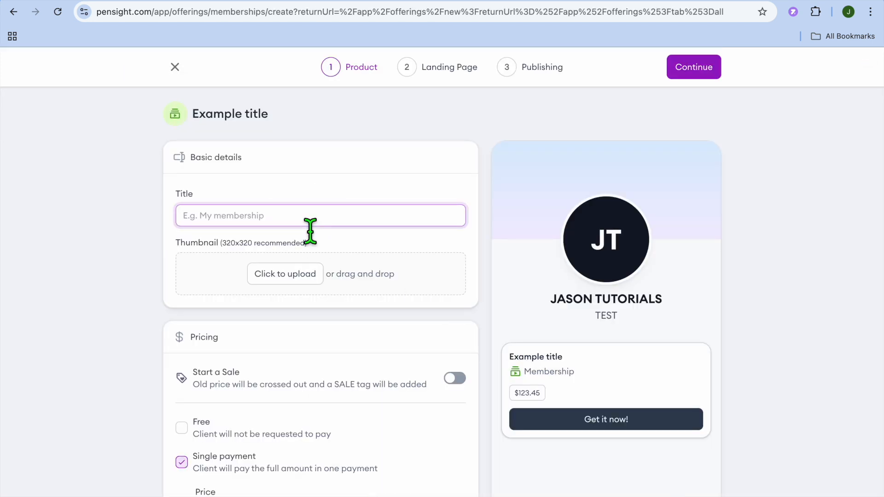
pyautogui.write('t')
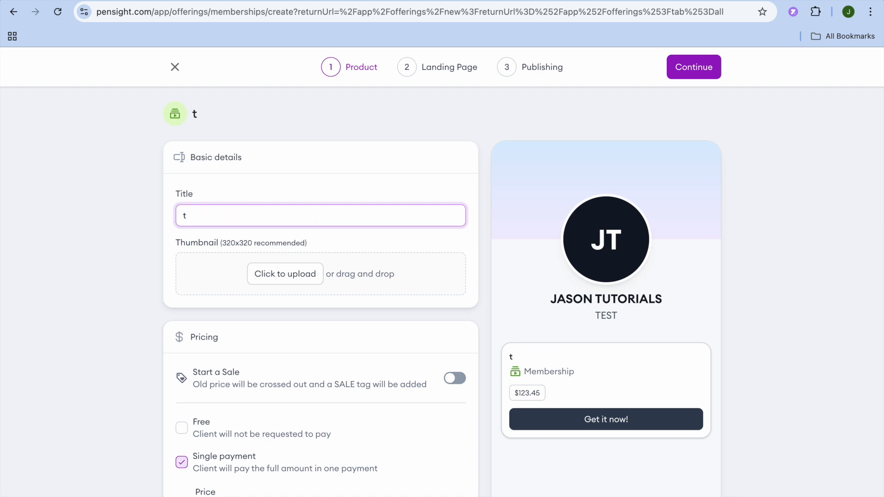
pyautogui.write('est')
# Step: Upload "Black White Simple Forever Alone Text T-shirt.png" as the membership's thumbnail, keeping the default crop
pyautogui.scroll(-3, 271, 290)
pyautogui.click(289, 210)
pyautogui.click(397, 205)
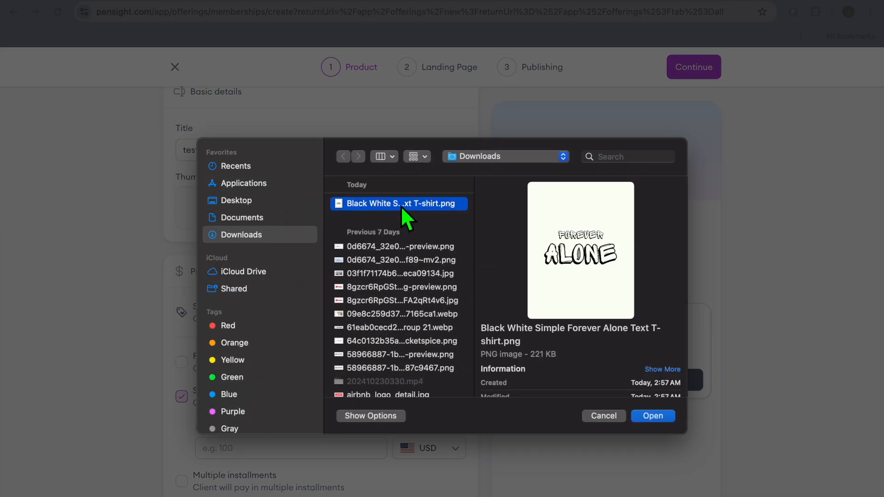
pyautogui.click(652, 416)
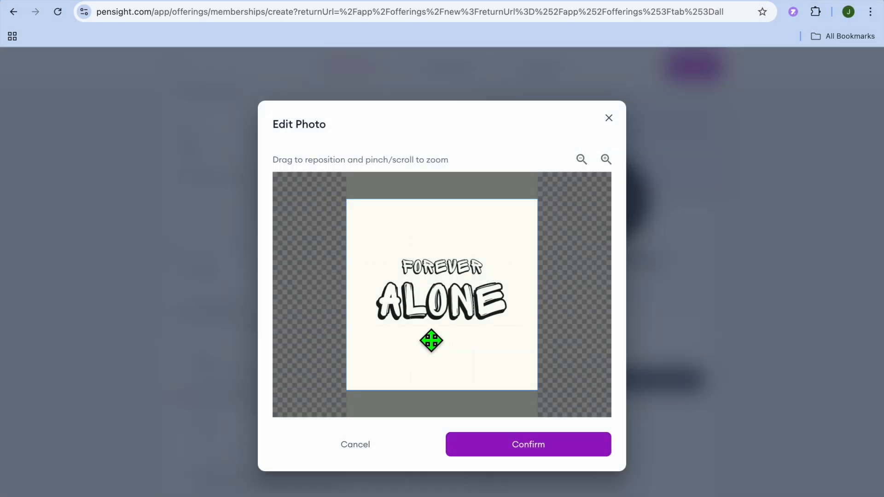
pyautogui.click(551, 446)
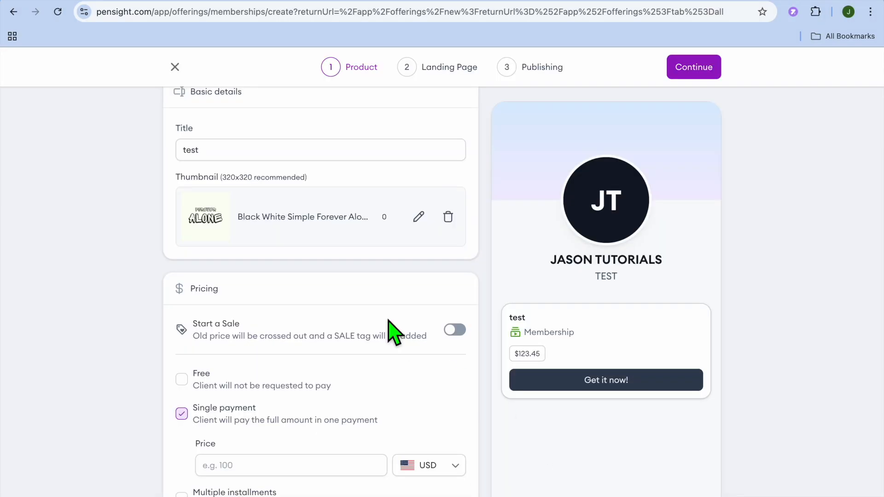
# Step: Set the membership's single payment price to 10 USD
pyautogui.scroll(-5, 391, 331)
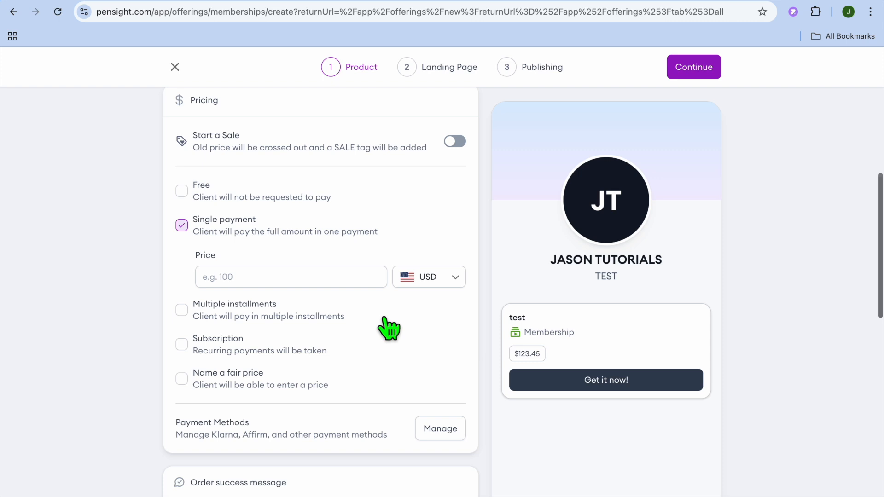
pyautogui.scroll(-1, 389, 328)
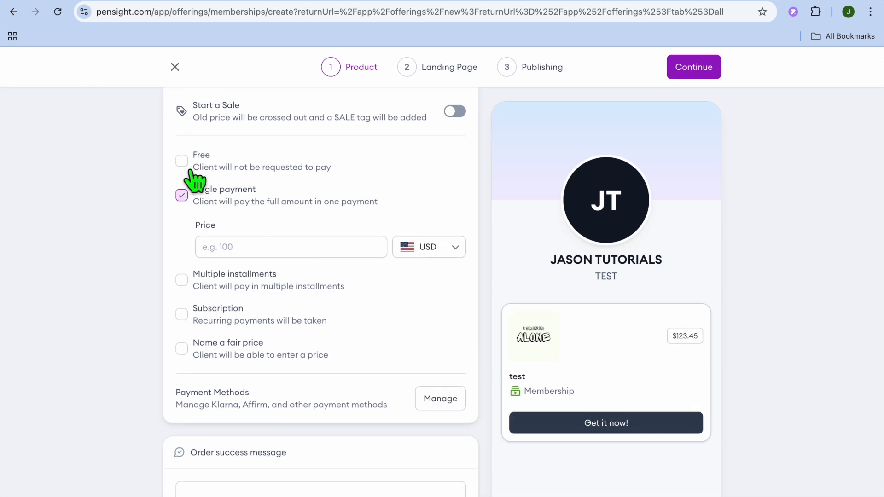
pyautogui.click(247, 251)
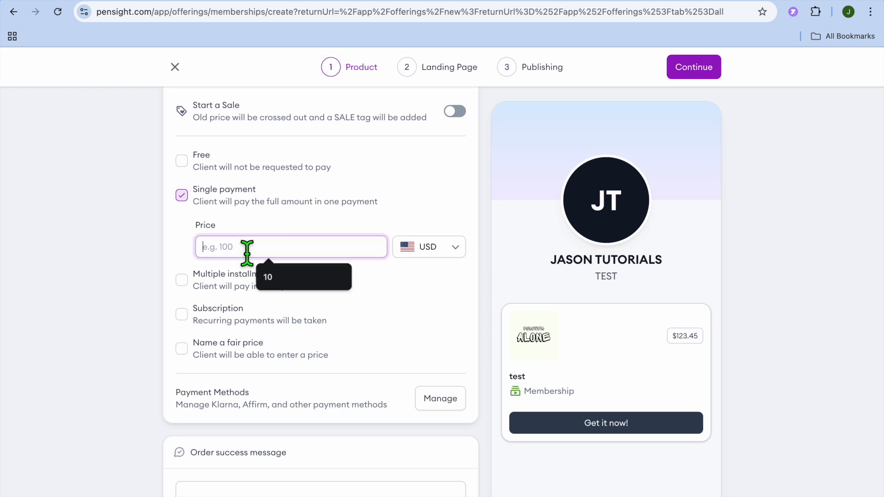
pyautogui.click(290, 280)
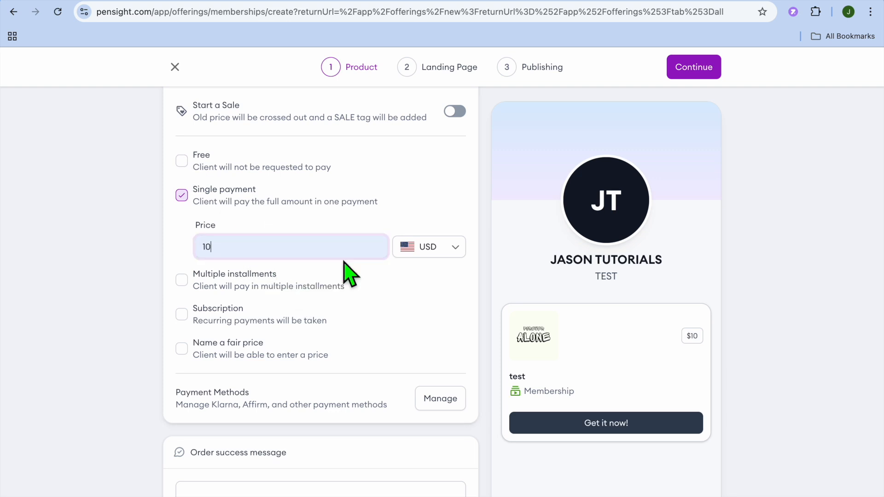
# Step: Examine the remaining payment options, order success message, custom form, upselling funnel and smart actions settings
pyautogui.scroll(-3, 263, 276)
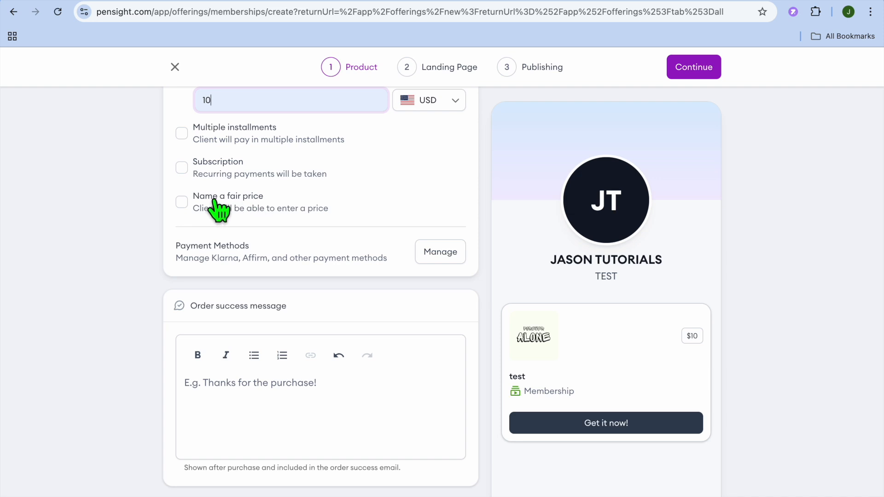
pyautogui.scroll(-1, 234, 213)
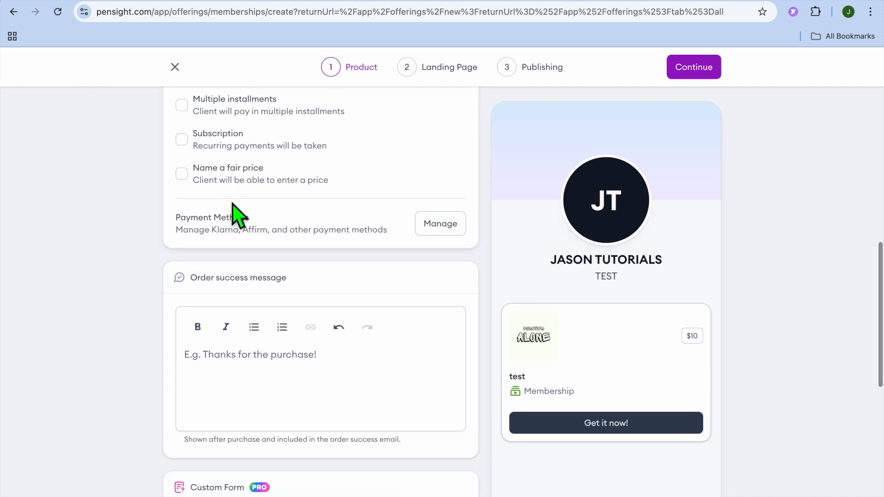
pyautogui.scroll(-2, 233, 213)
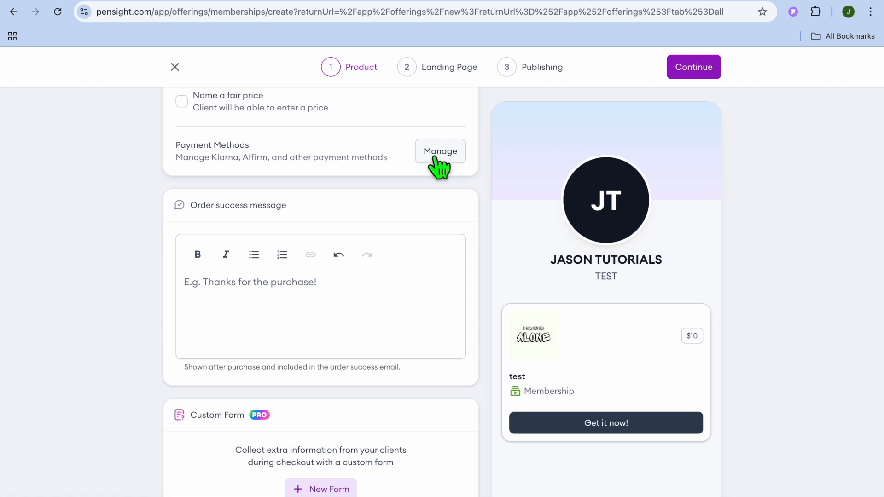
pyautogui.scroll(-3, 446, 316)
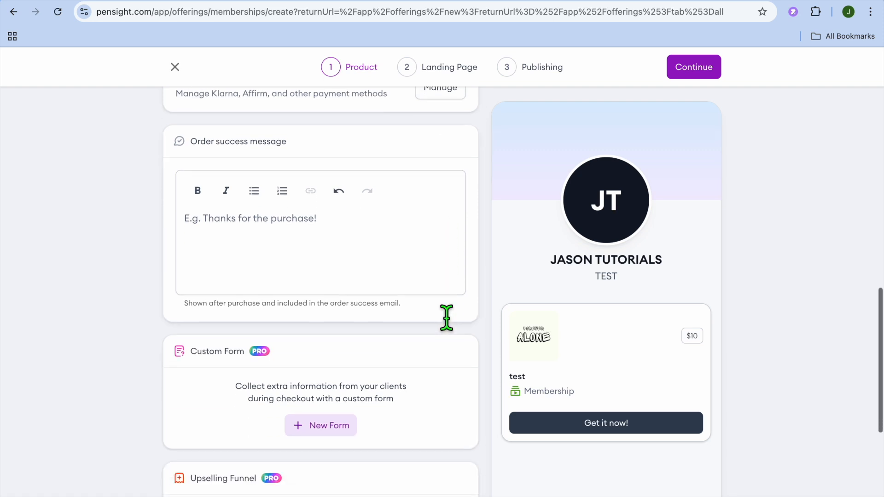
pyautogui.scroll(1, 397, 223)
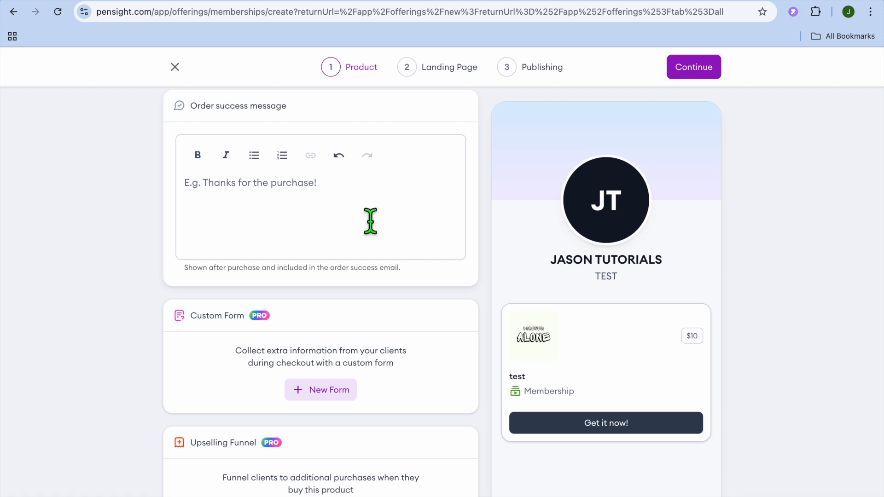
pyautogui.scroll(-3, 370, 222)
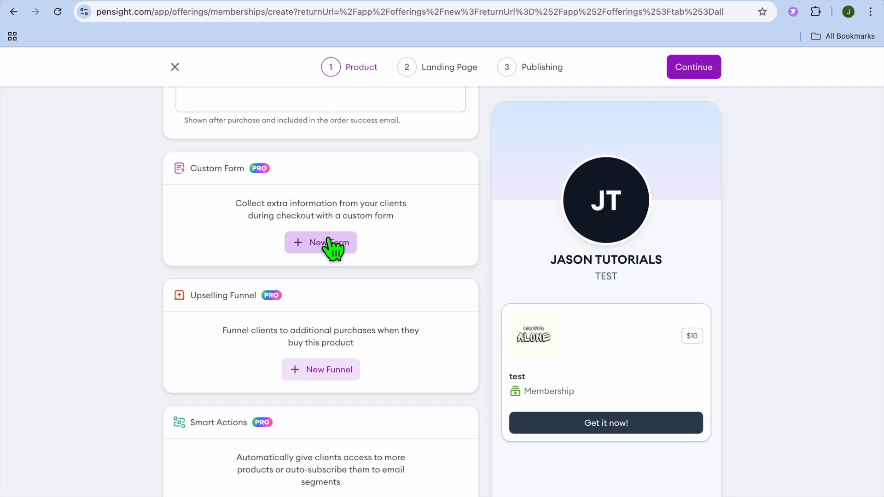
pyautogui.scroll(-1, 329, 240)
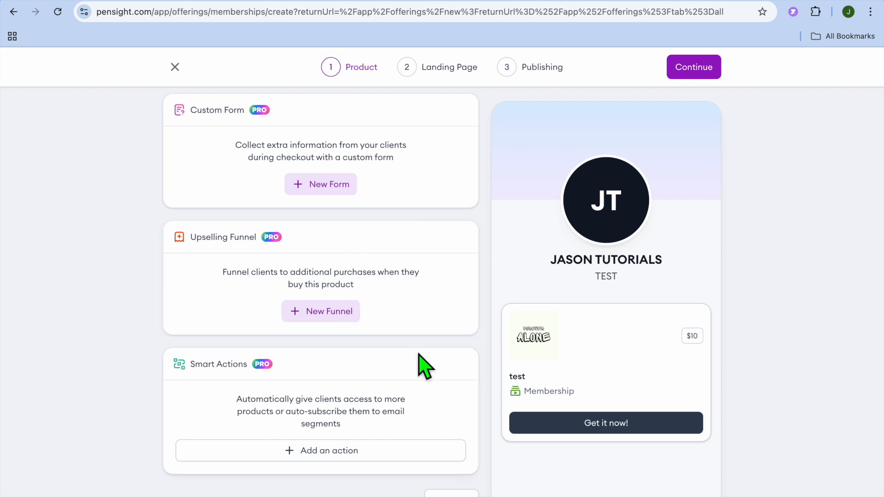
pyautogui.scroll(-1, 418, 361)
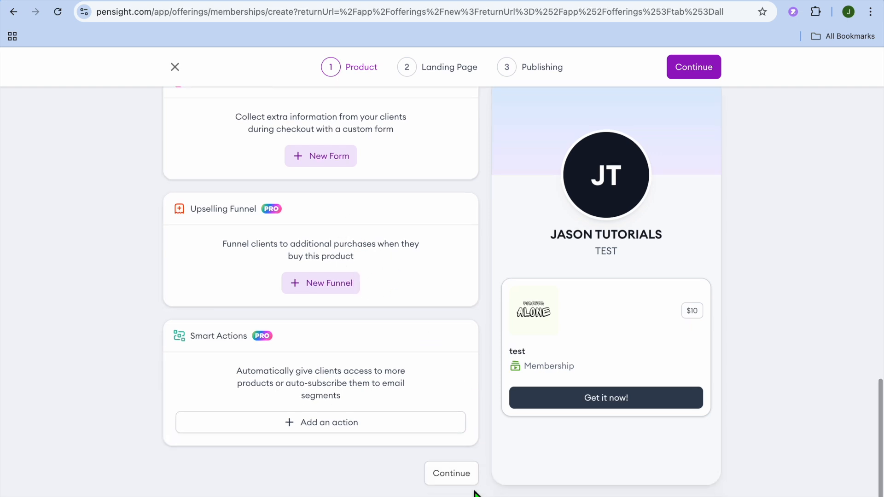
# Step: Continue to the landing page stage, choose to start with a template and preview its sections
pyautogui.click(449, 479)
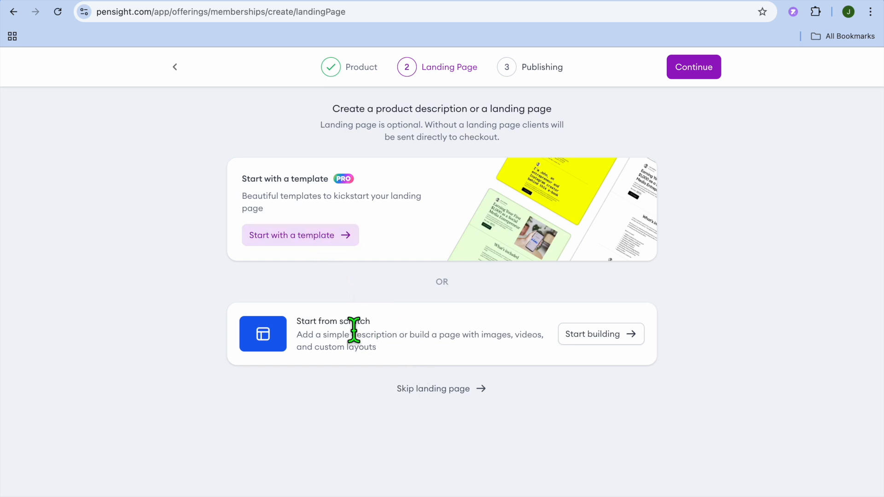
pyautogui.click(300, 236)
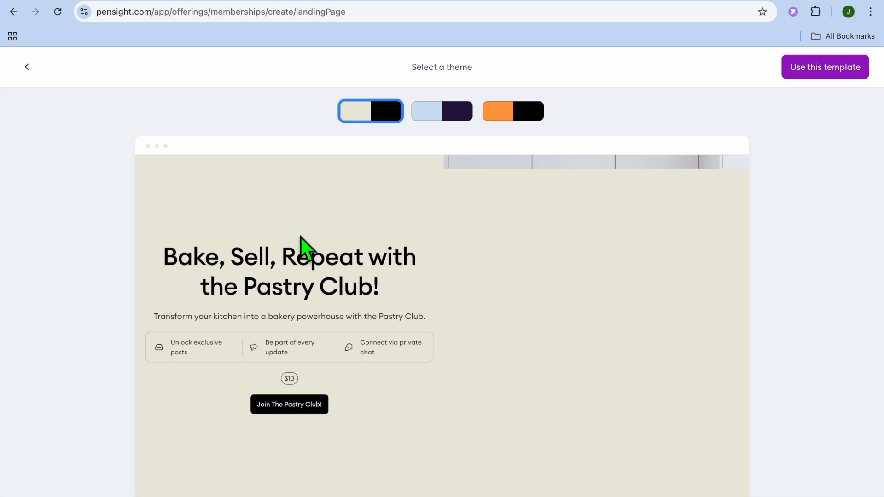
pyautogui.scroll(-7, 300, 236)
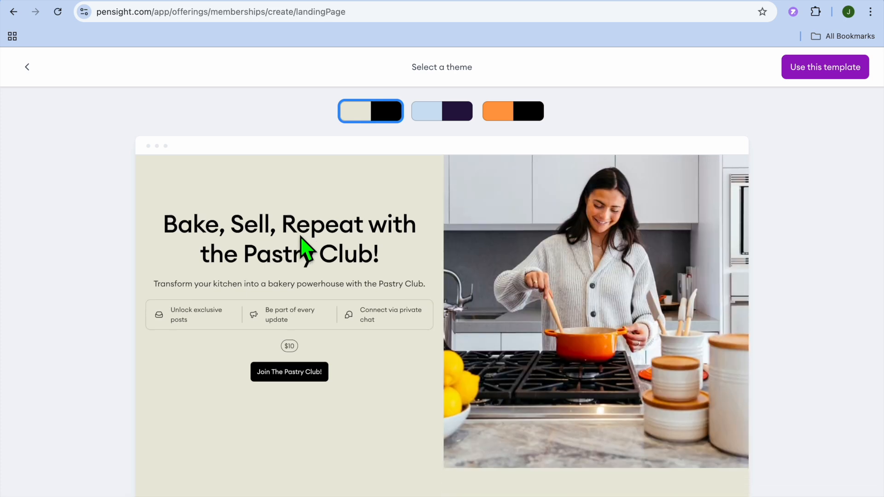
pyautogui.scroll(-8, 300, 236)
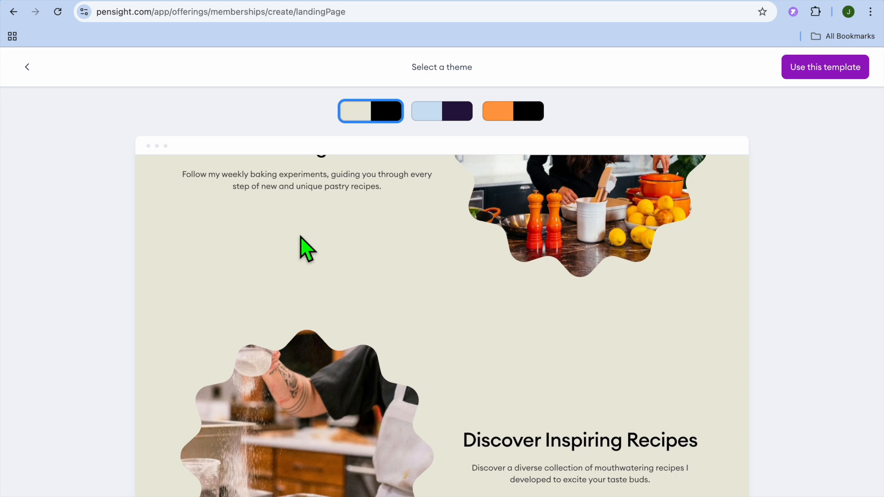
pyautogui.scroll(15, 300, 236)
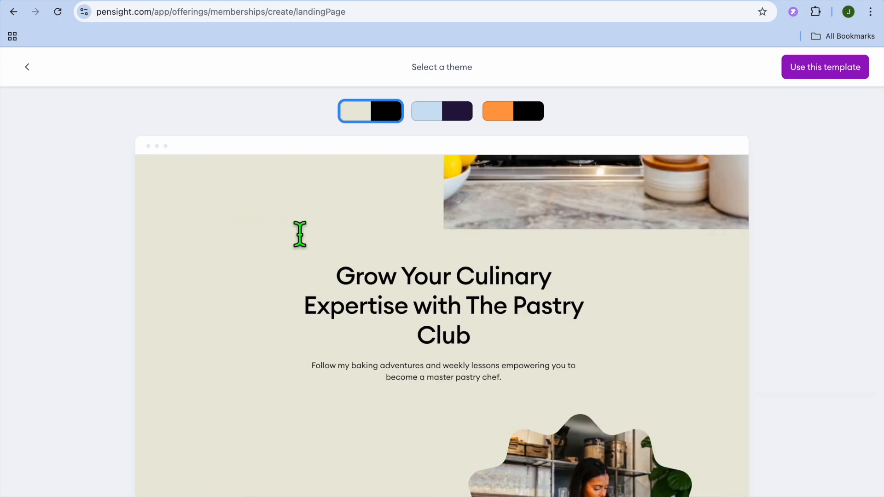
# Step: Compare the color themes, select the light blue and dark purple one, and use this template for the landing page
pyautogui.click(421, 116)
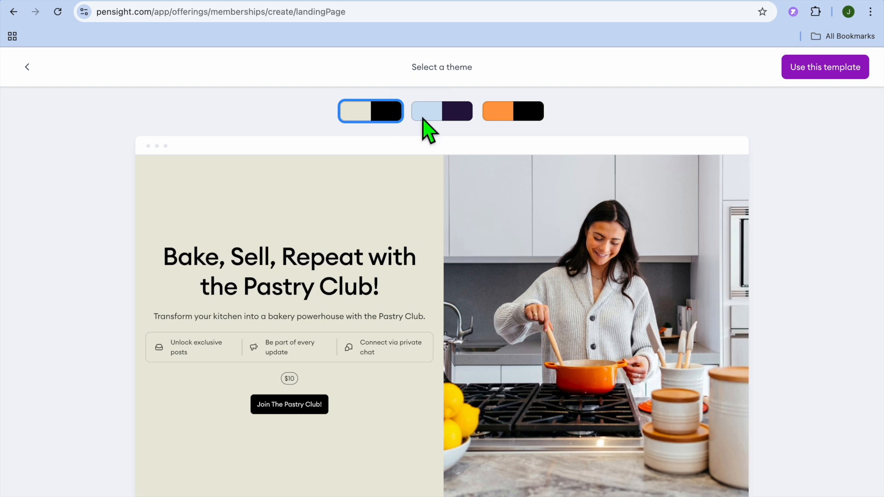
pyautogui.click(520, 113)
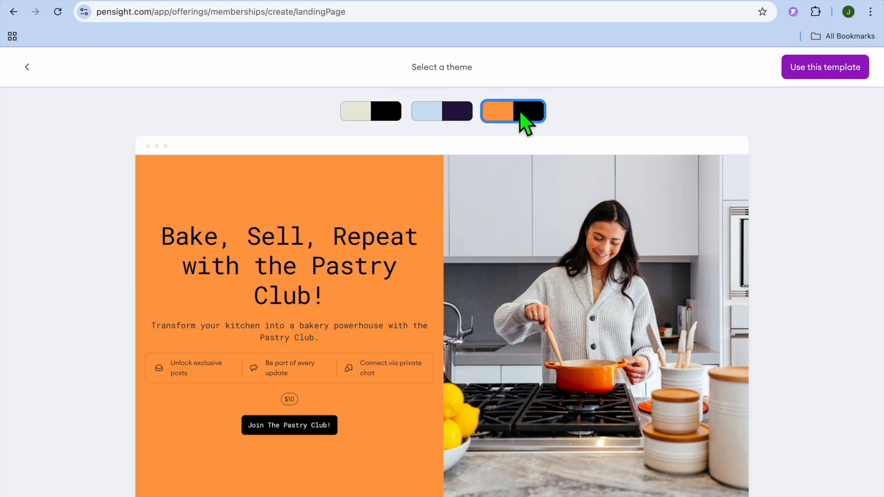
pyautogui.click(433, 113)
pyautogui.click(378, 118)
pyautogui.click(456, 123)
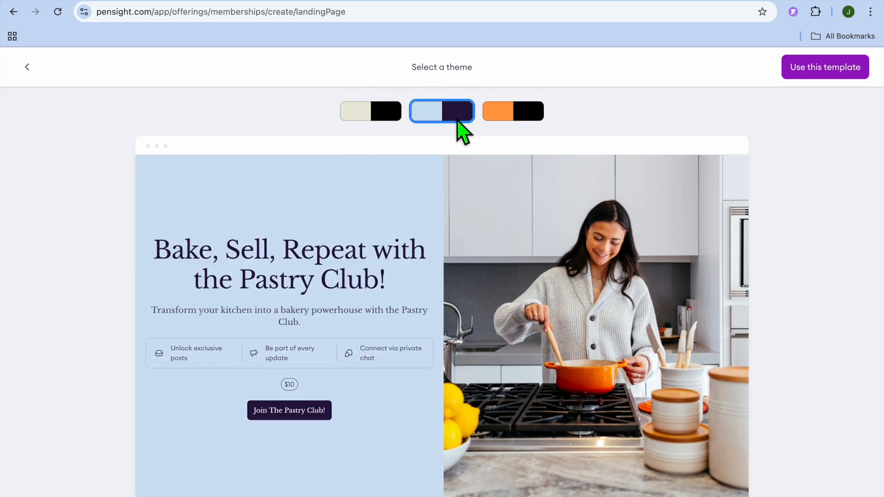
pyautogui.scroll(-8, 477, 281)
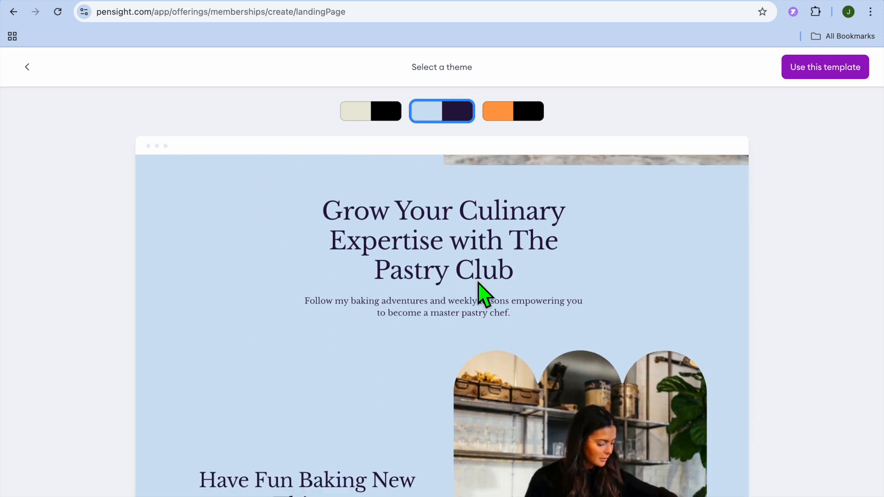
pyautogui.scroll(8, 478, 282)
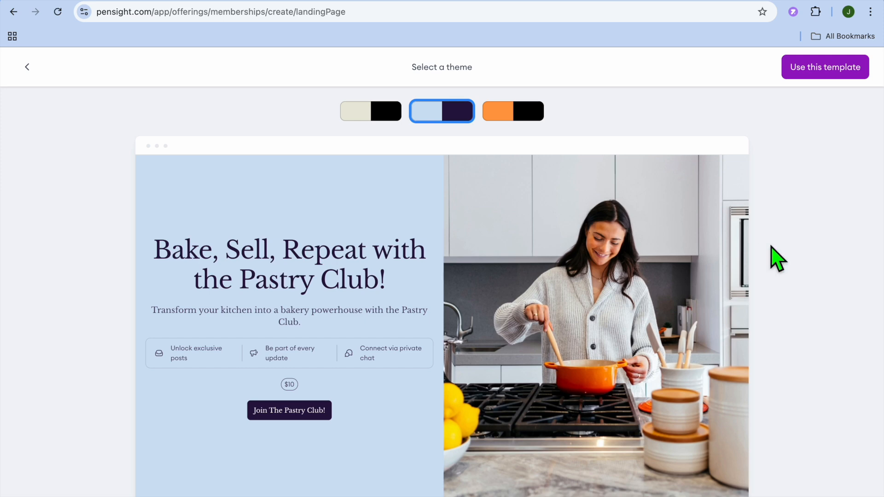
pyautogui.click(817, 78)
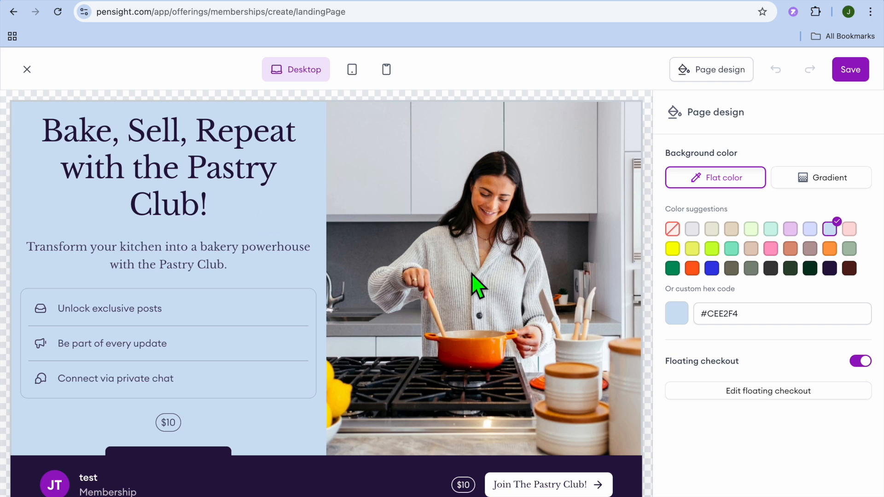
pyautogui.click(455, 253)
pyautogui.click(456, 253)
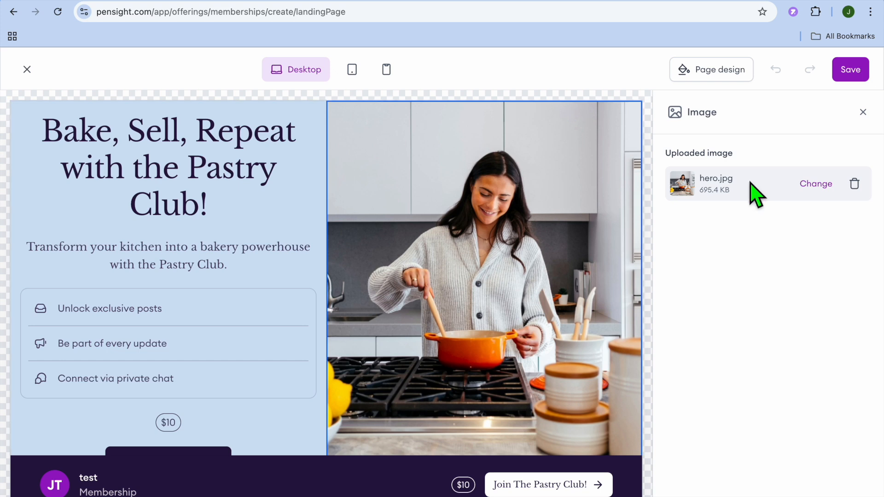
pyautogui.click(812, 185)
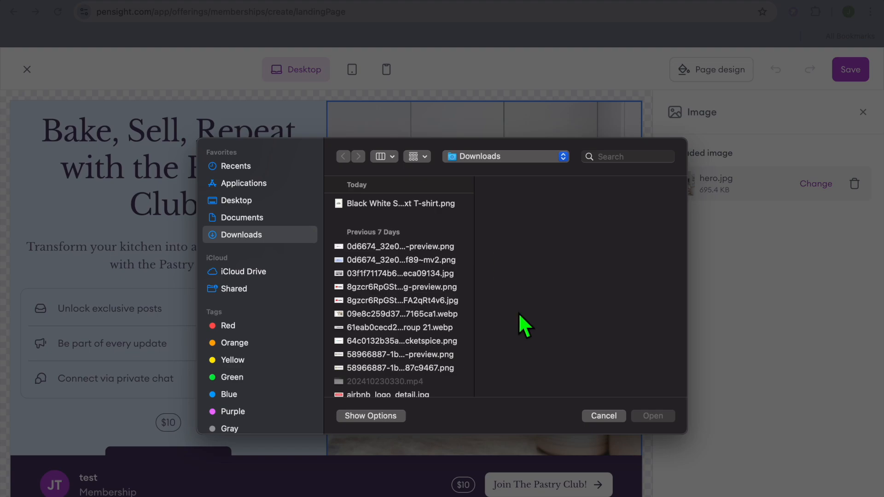
pyautogui.click(596, 414)
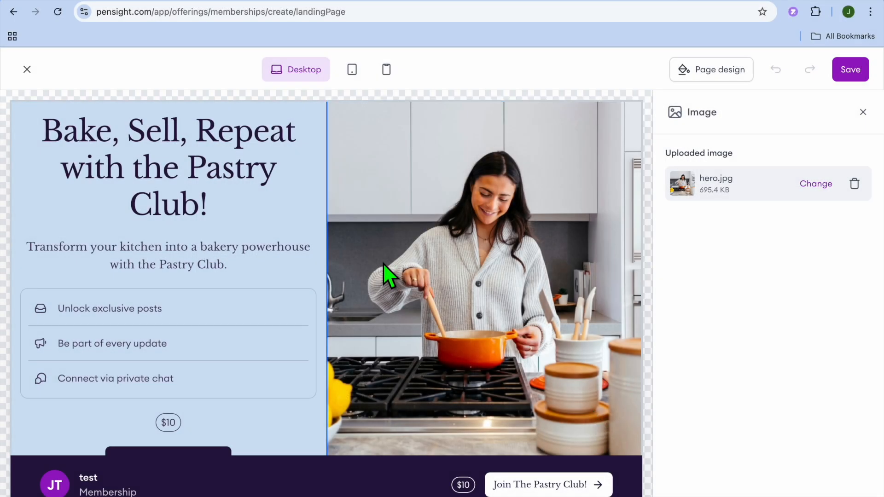
# Step: Examine the editing settings of the hero section's headline, product details block and description text
pyautogui.click(220, 181)
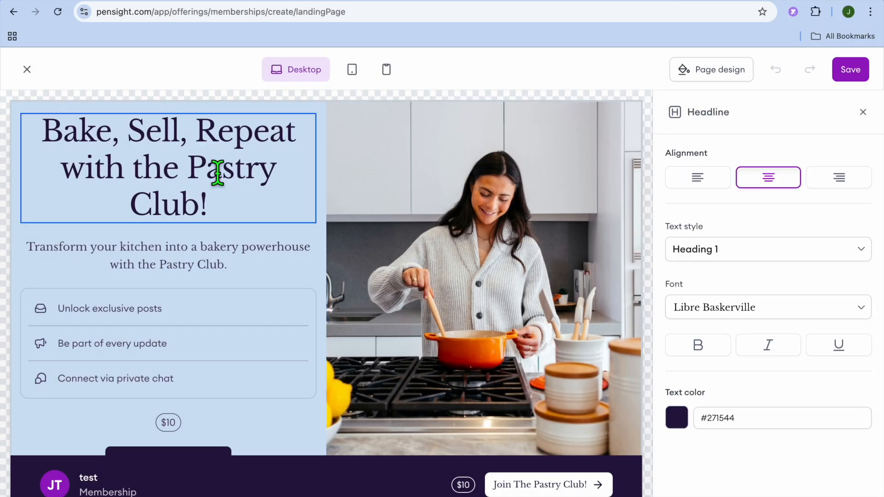
pyautogui.moveTo(222, 213); pyautogui.dragTo(133, 138)
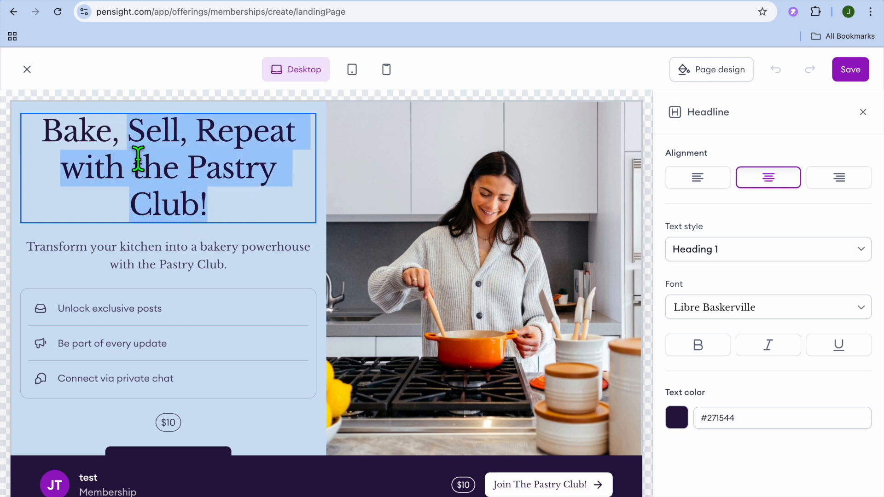
pyautogui.click(157, 198)
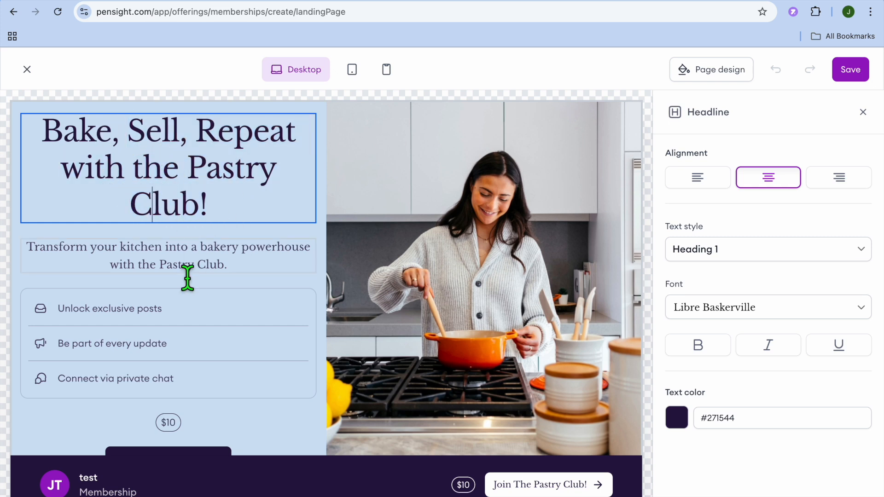
pyautogui.scroll(-4, 187, 277)
pyautogui.click(165, 214)
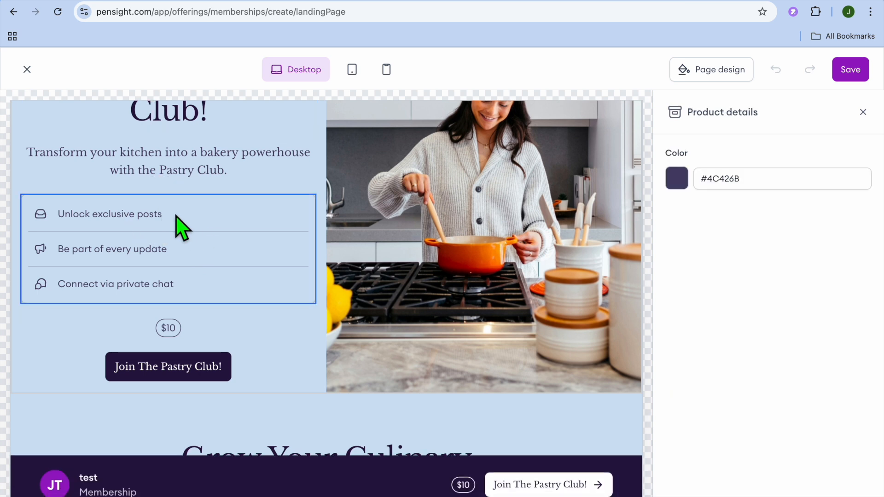
pyautogui.click(176, 216)
pyautogui.click(177, 217)
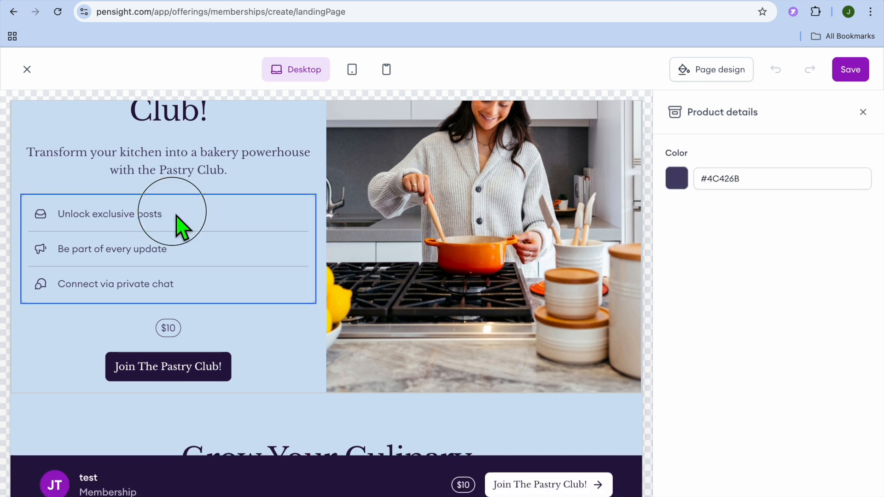
pyautogui.click(192, 169)
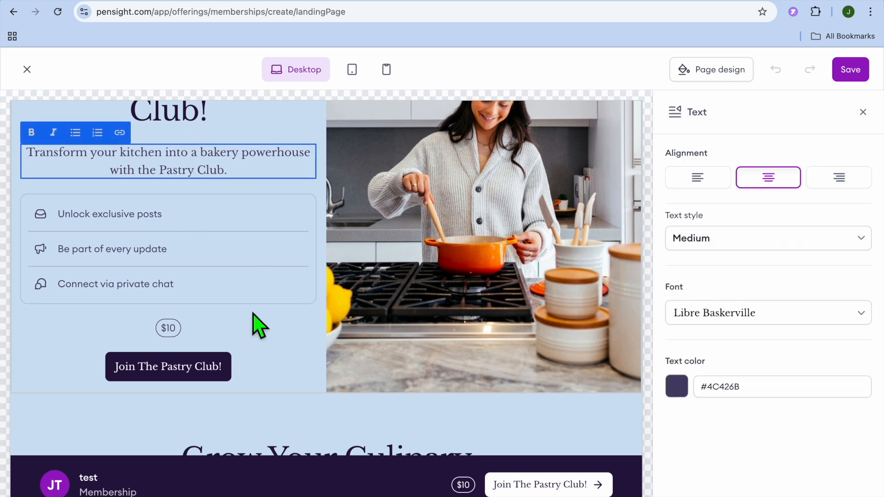
# Step: Examine the settings of the hero's join button and the "Grow Your Culinary Expertise" headline, including the elements insertable below that headline
pyautogui.scroll(-5, 257, 322)
pyautogui.click(189, 203)
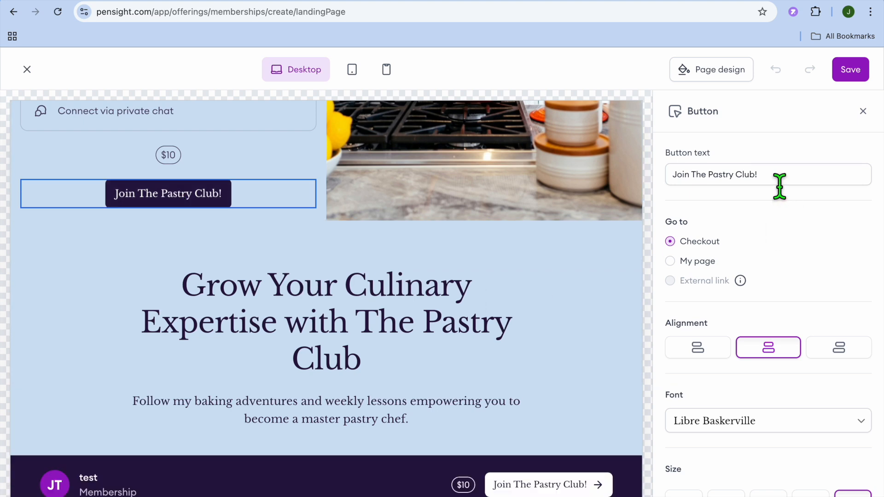
pyautogui.moveTo(779, 186); pyautogui.dragTo(736, 175)
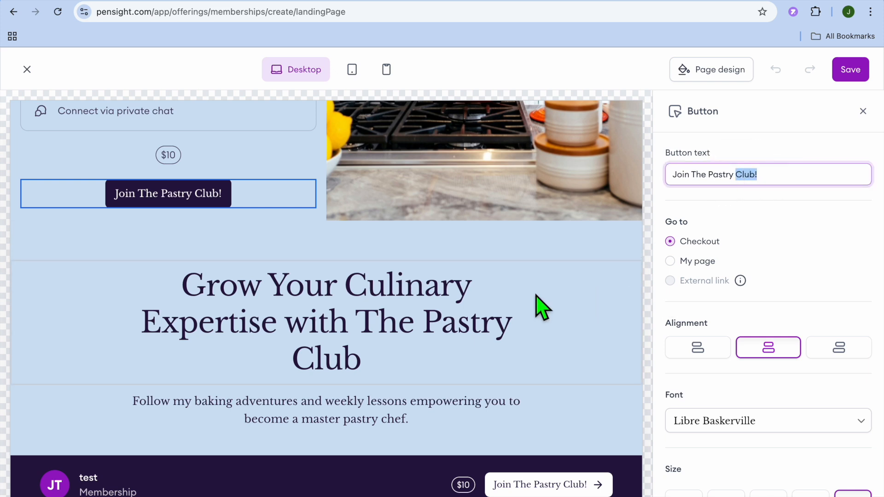
pyautogui.scroll(-3, 364, 259)
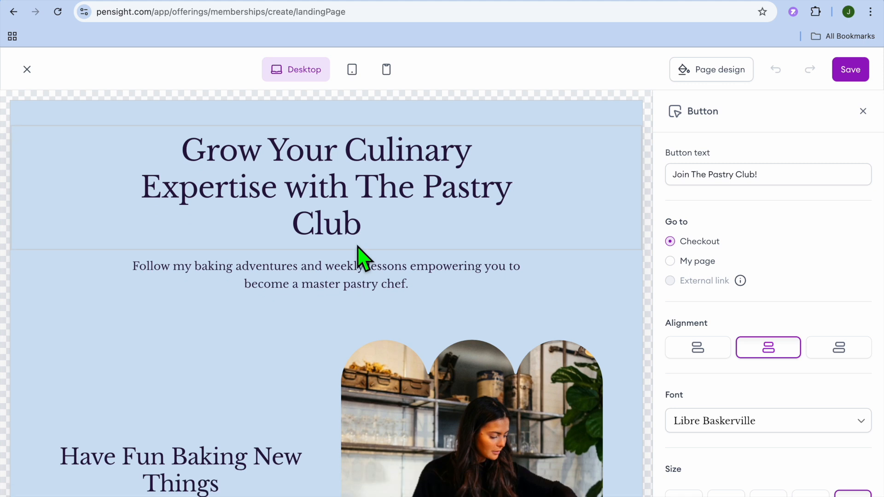
pyautogui.click(352, 230)
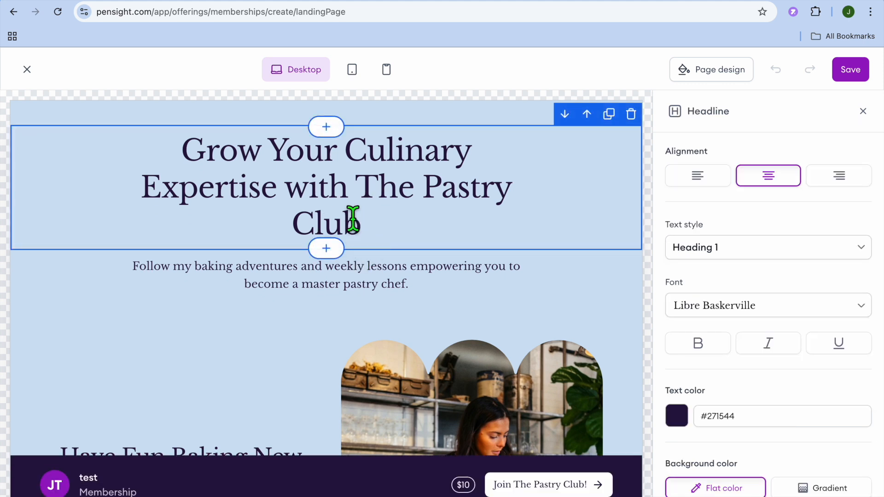
pyautogui.click(327, 249)
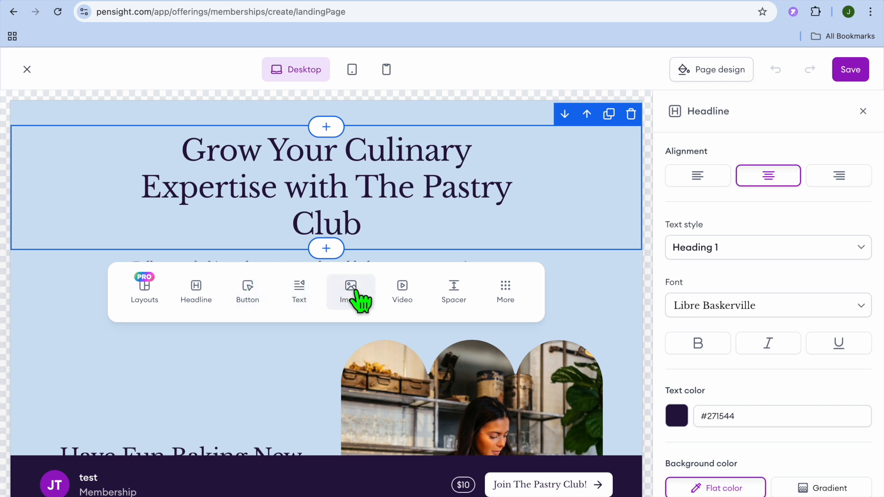
pyautogui.click(325, 379)
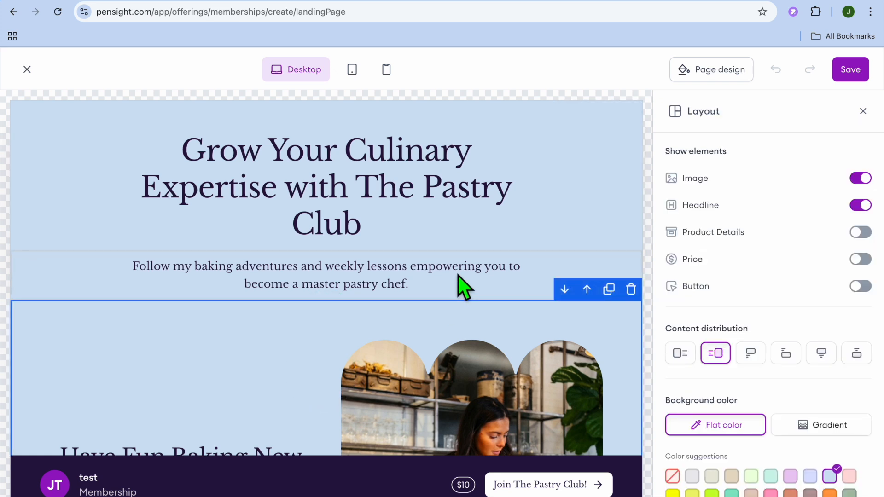
# Step: Save the landing page, check its preview and continue to the publishing stage
pyautogui.click(854, 73)
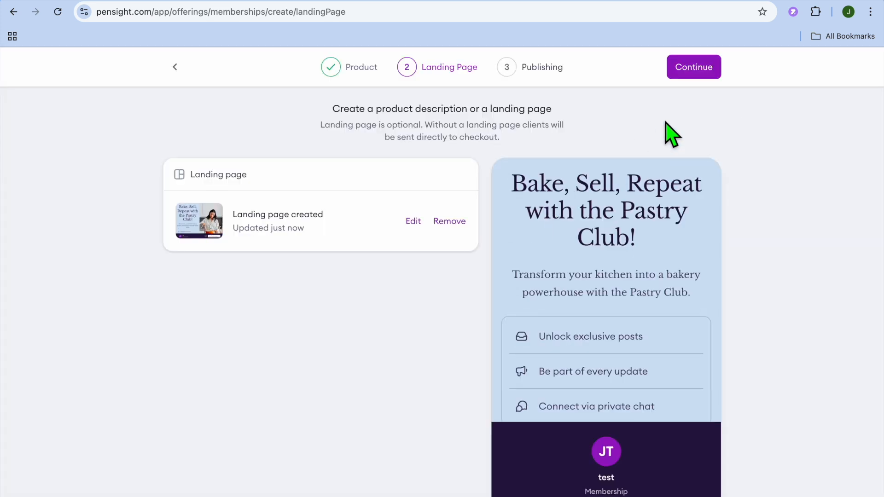
pyautogui.scroll(-3, 635, 295)
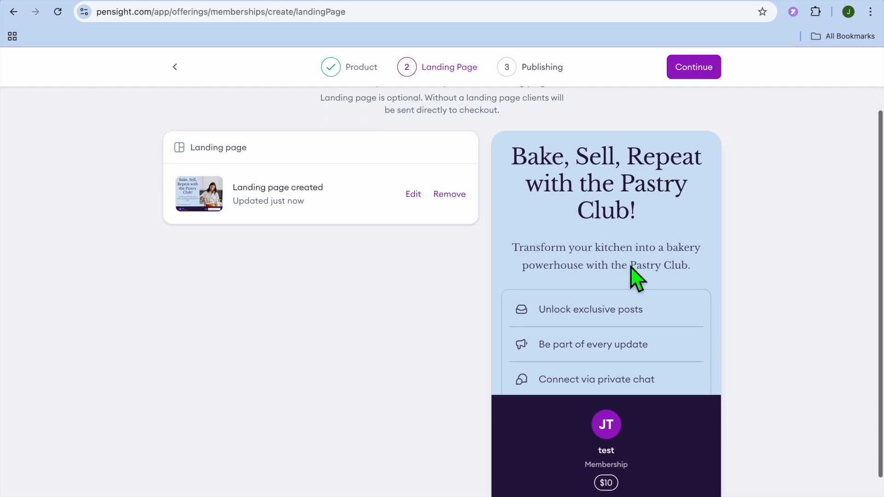
pyautogui.scroll(3, 634, 285)
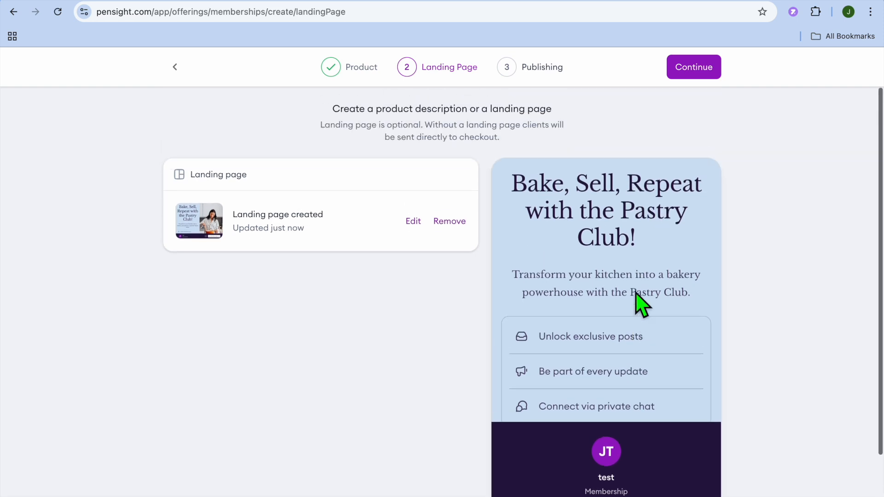
pyautogui.click(697, 69)
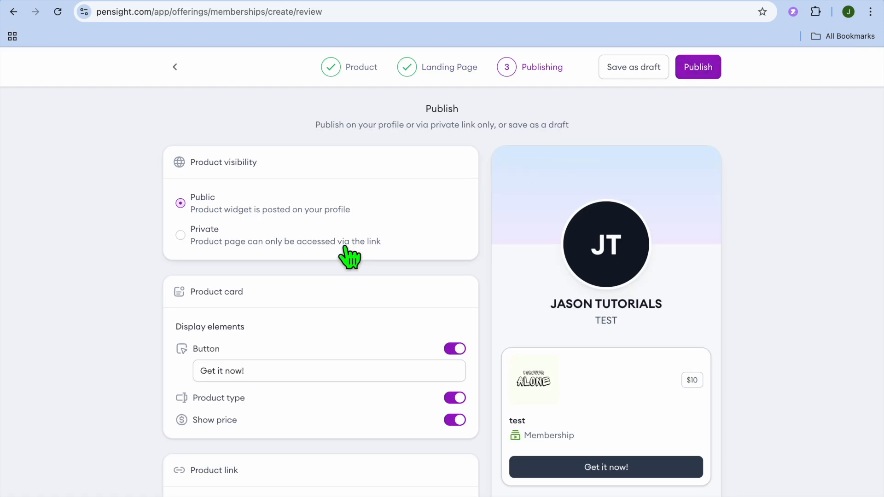
# Step: Review the product card and product link settings, then publish the membership with public visibility
pyautogui.scroll(-2, 349, 257)
pyautogui.click(281, 317)
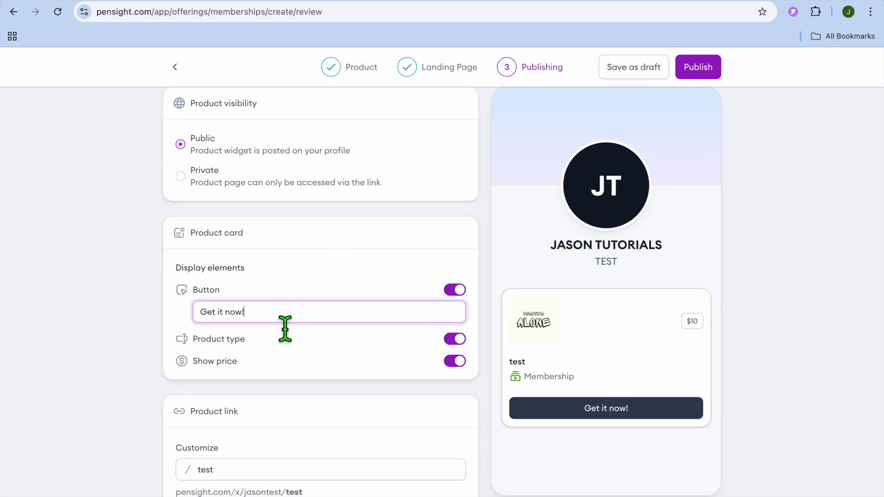
pyautogui.scroll(-3, 276, 298)
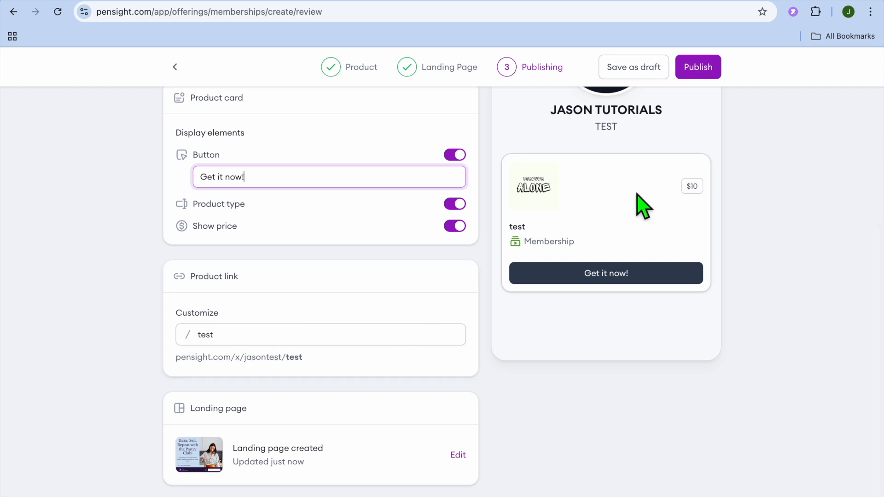
pyautogui.click(694, 71)
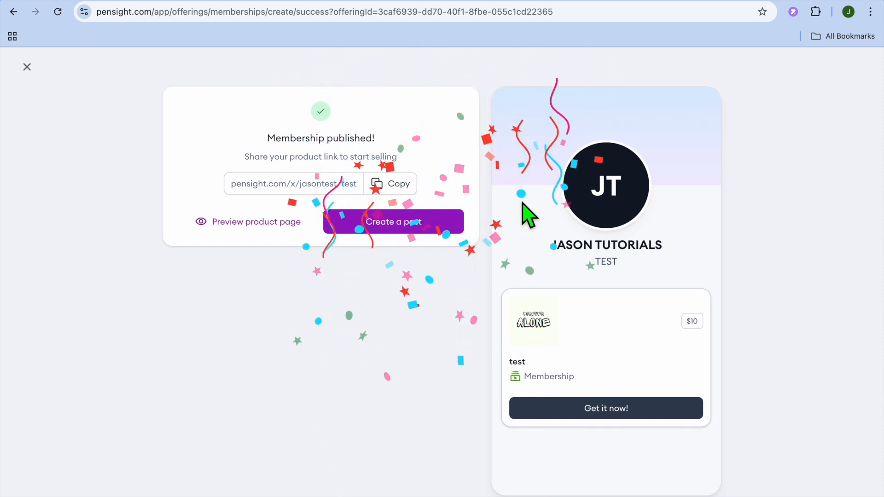
# Step: Copy the membership's product link and open it in a new browser tab to look through the published landing page
pyautogui.click(380, 185)
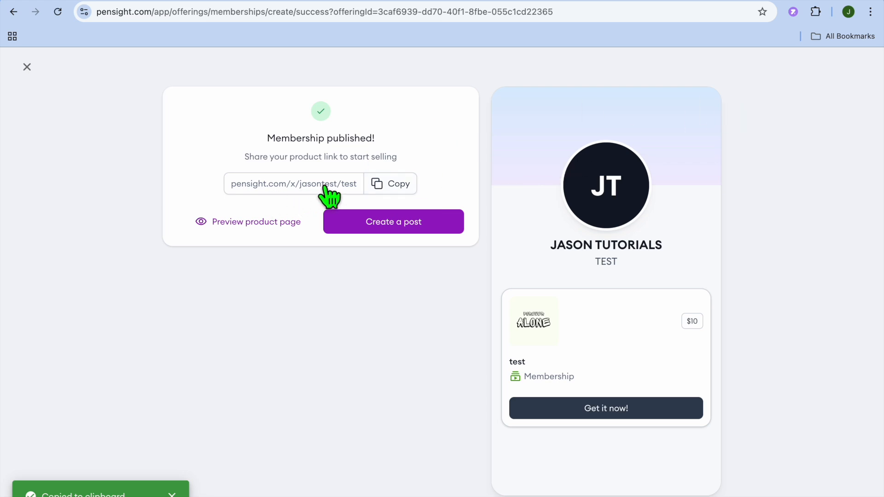
pyautogui.press('super+t')
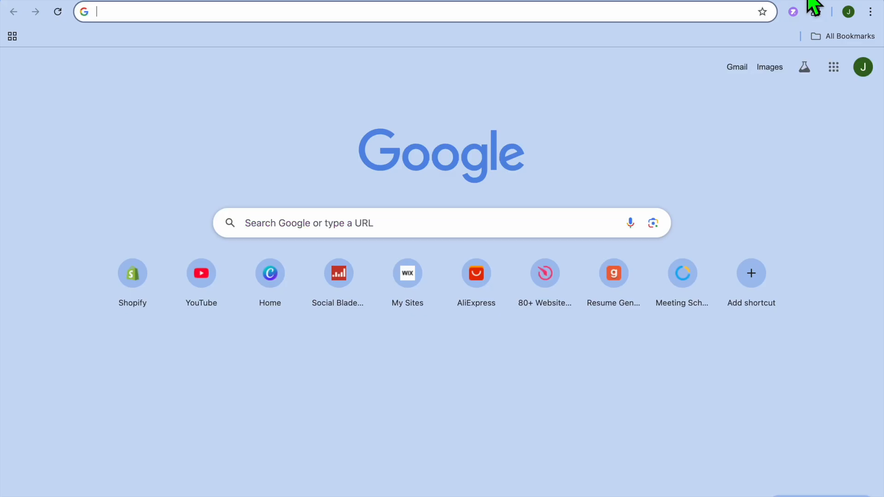
pyautogui.rightClick(623, 11)
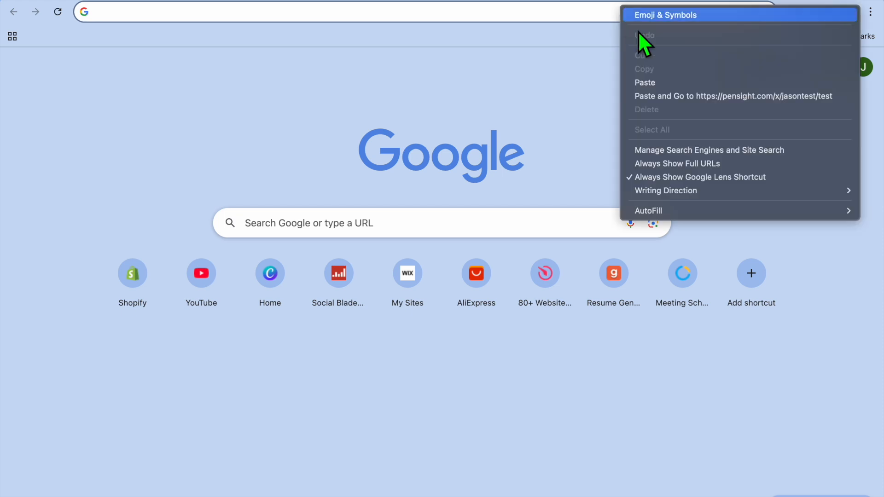
pyautogui.click(678, 95)
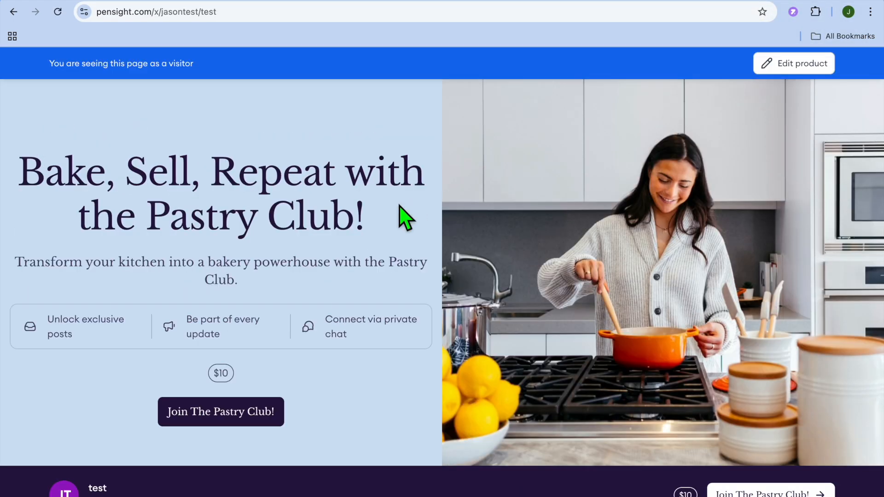
pyautogui.scroll(-15, 400, 206)
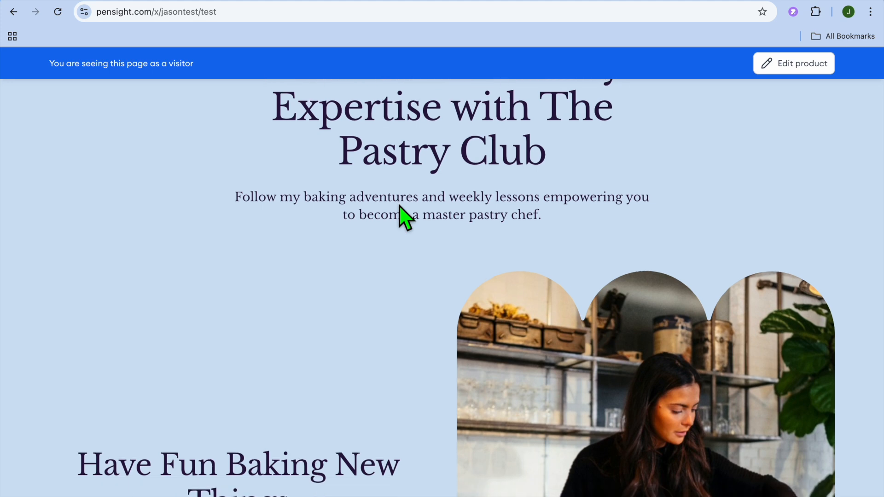
pyautogui.scroll(15, 399, 206)
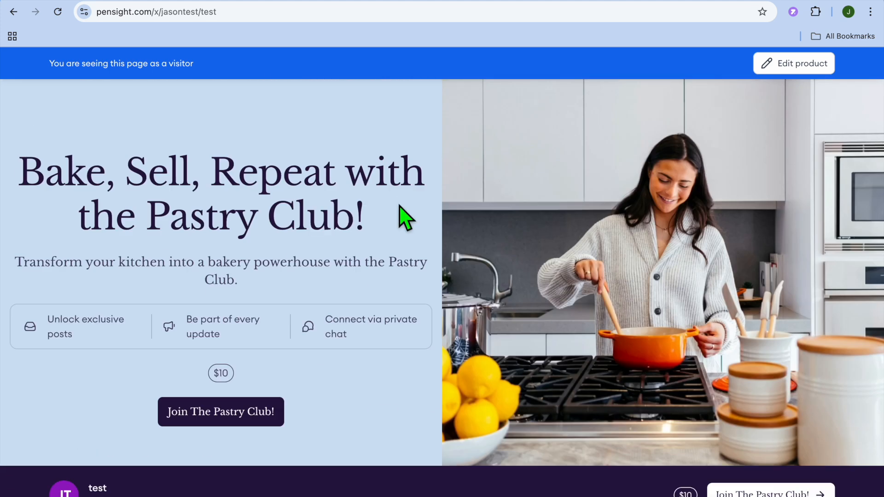
pyautogui.scroll(-6, 400, 206)
pyautogui.scroll(6, 399, 206)
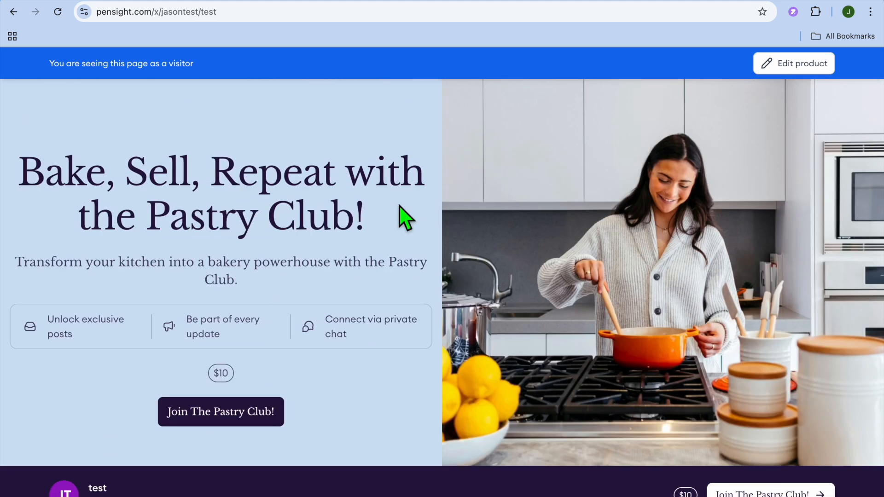